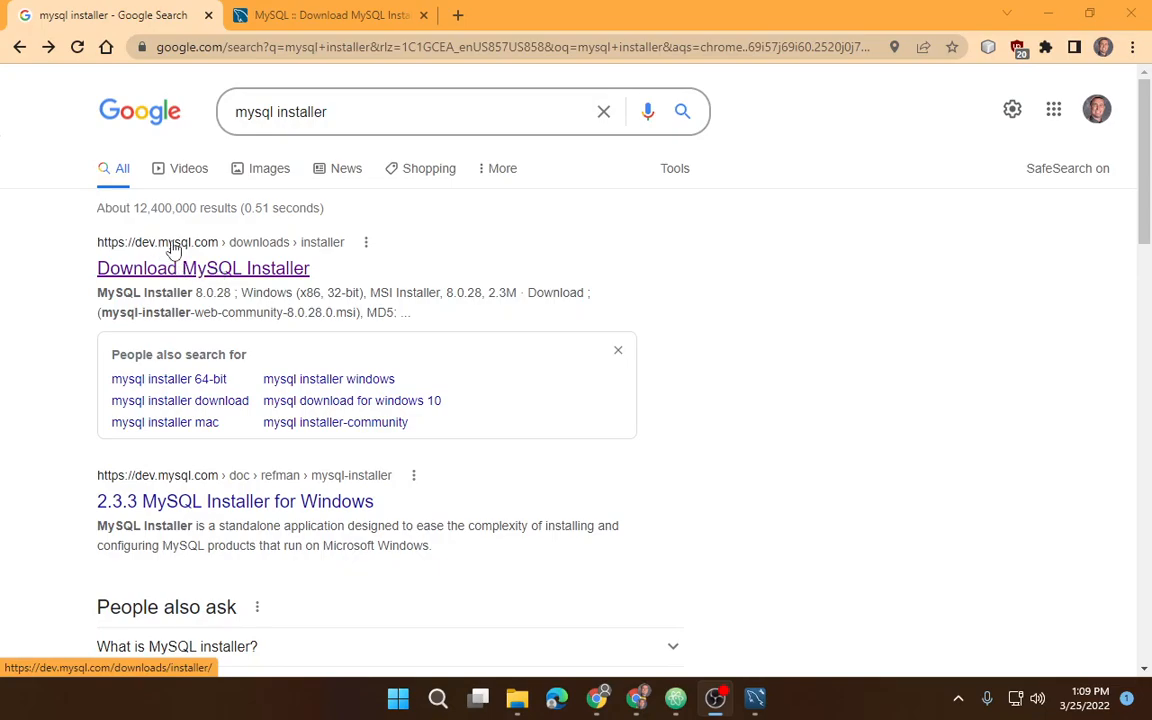
Step: Request the 435.7M MySQL Installer 8.0.28 download and launch mysql-installer-community-8.0.28.0.msi from the Downloads\MySQL folder in File Explorer
left_click(167, 272)
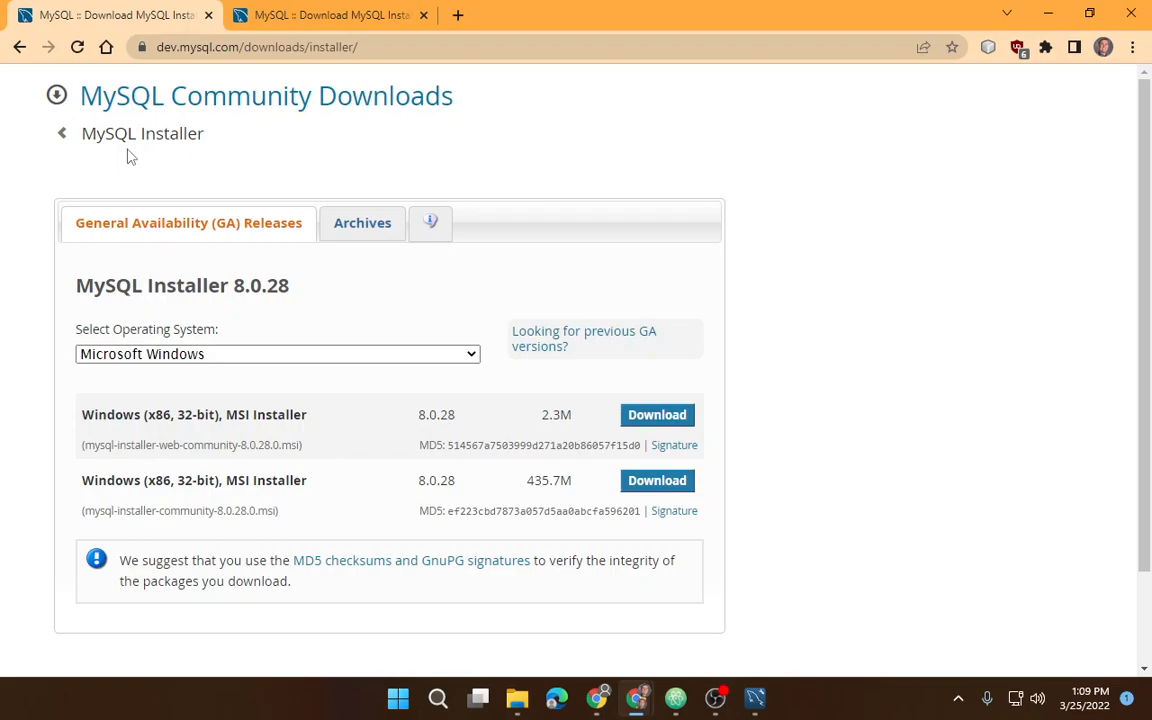
left_click(648, 483)
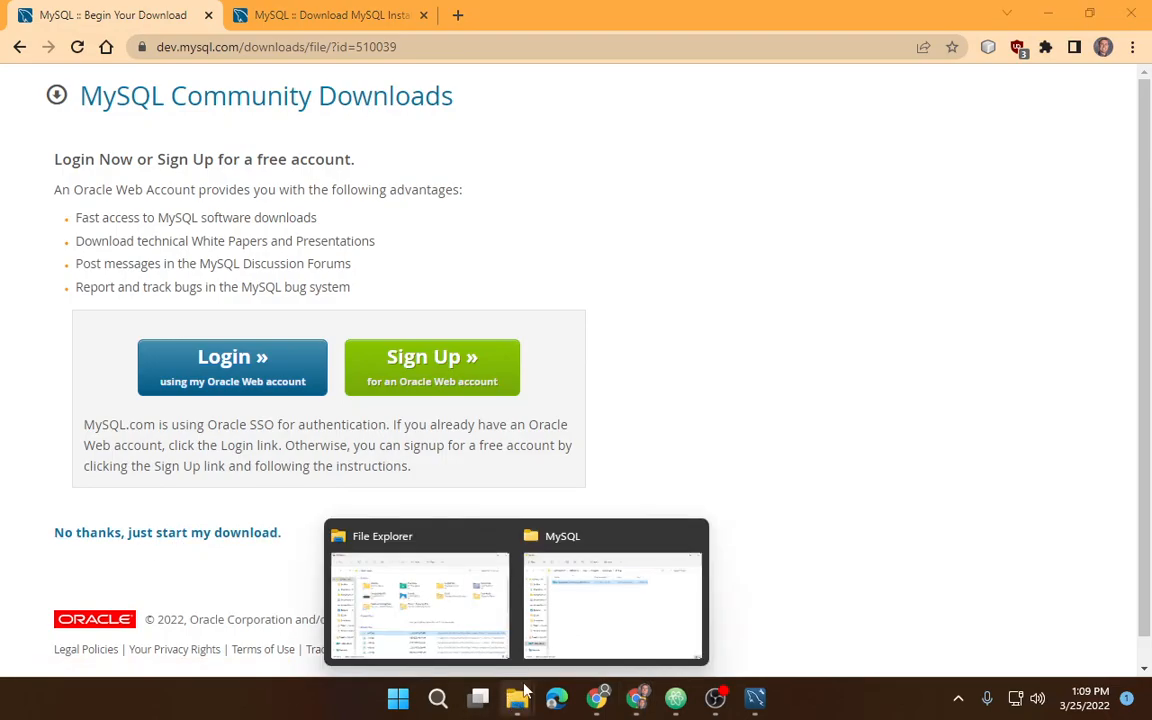
left_click(563, 643)
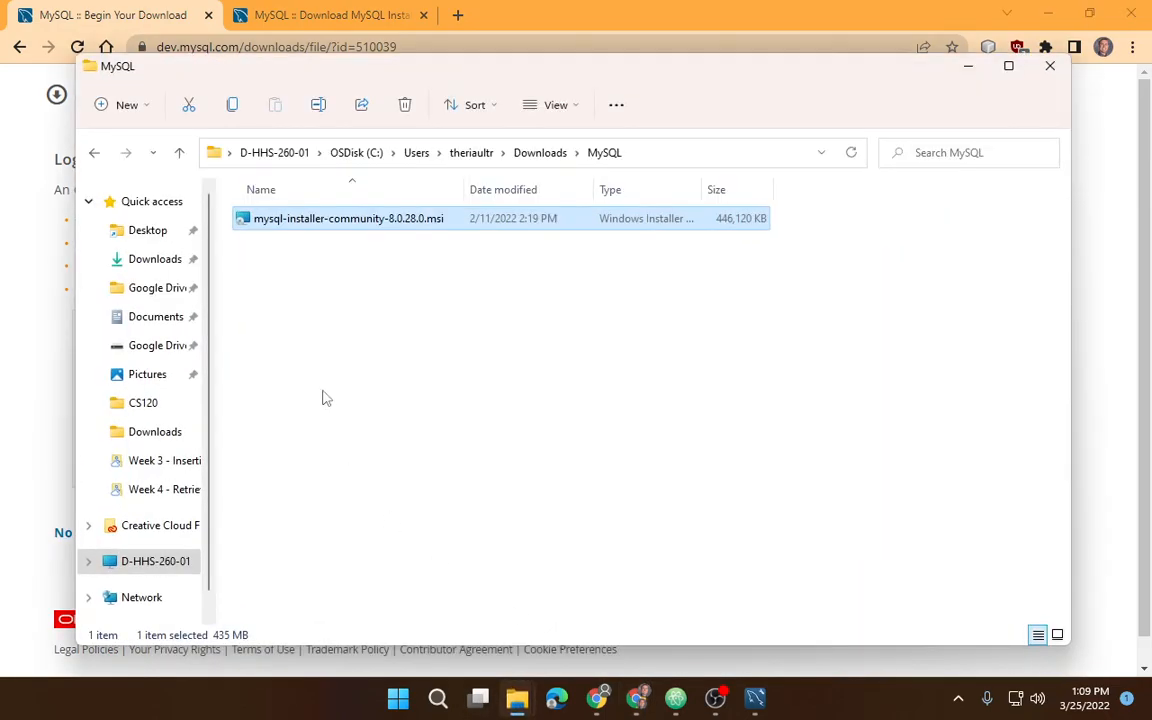
double_click(340, 220)
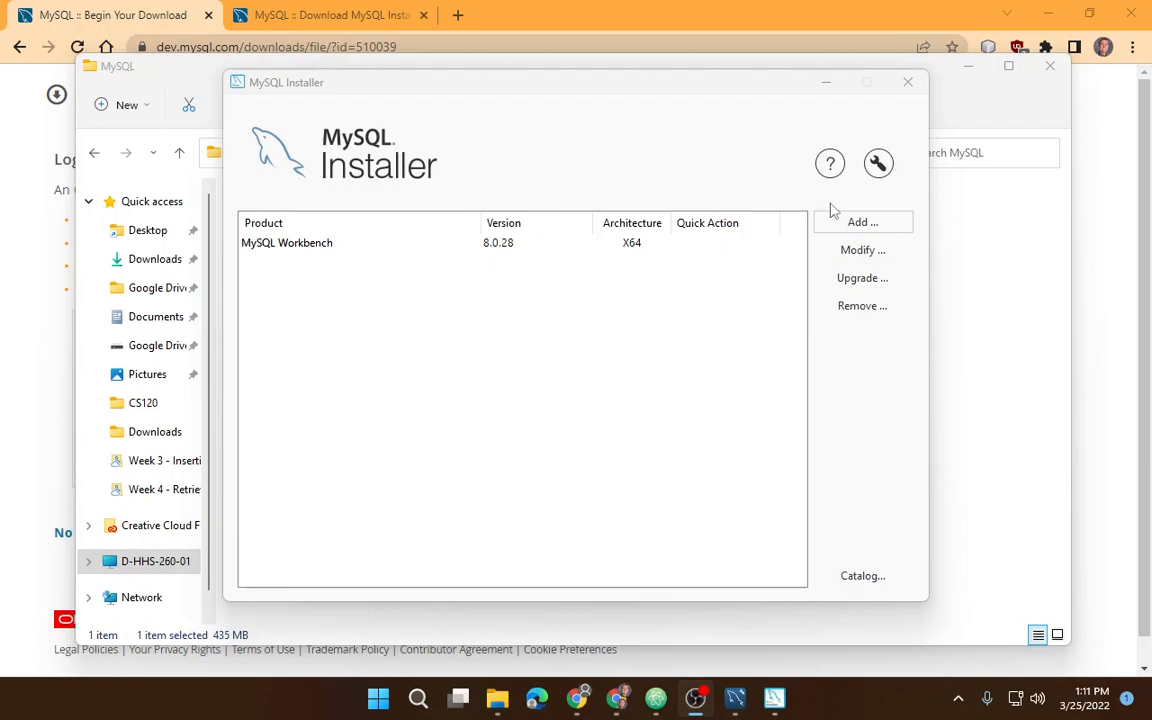
Step: Start adding products and expand the available products down to MySQL Server 8.0.28 - X64 and MySQL Shell 8.0.28 - X64
left_click(845, 222)
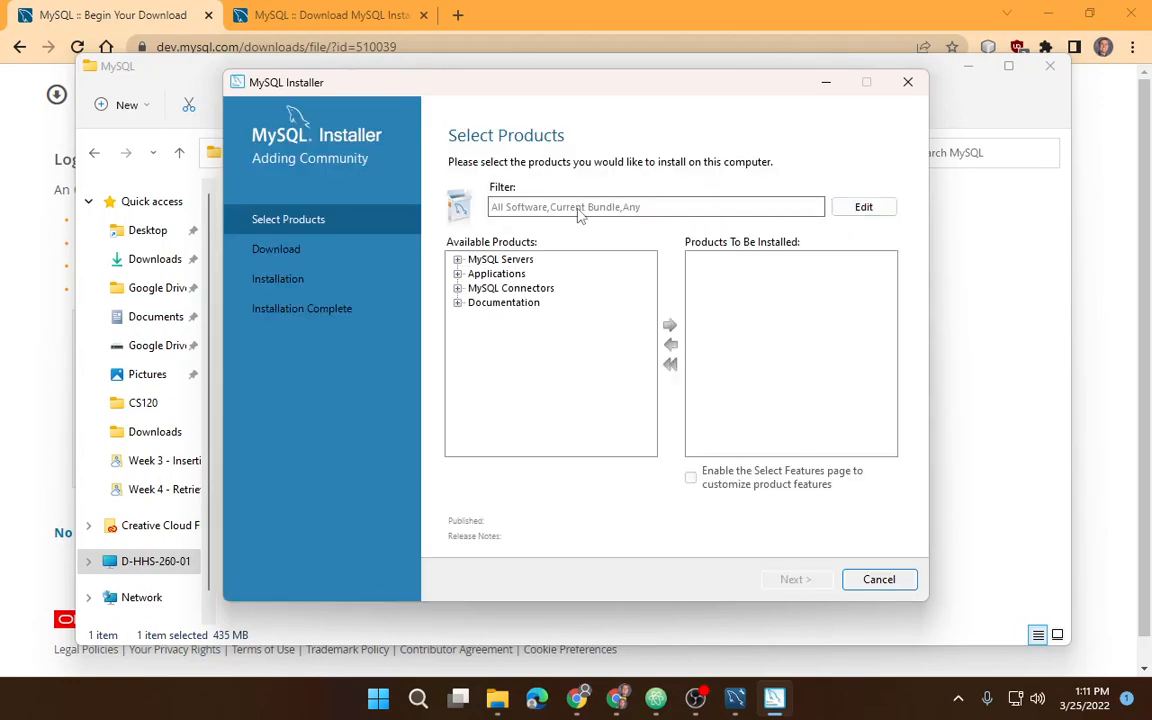
left_click(457, 259)
left_click(474, 273)
left_click(491, 288)
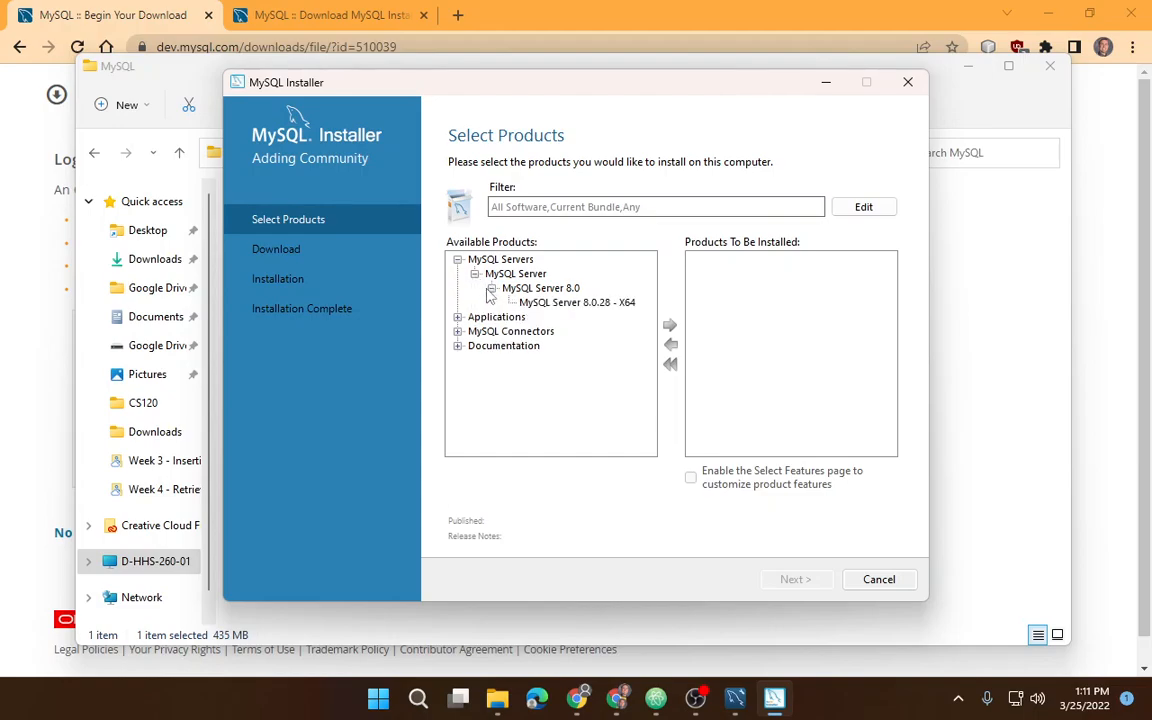
left_click(545, 303)
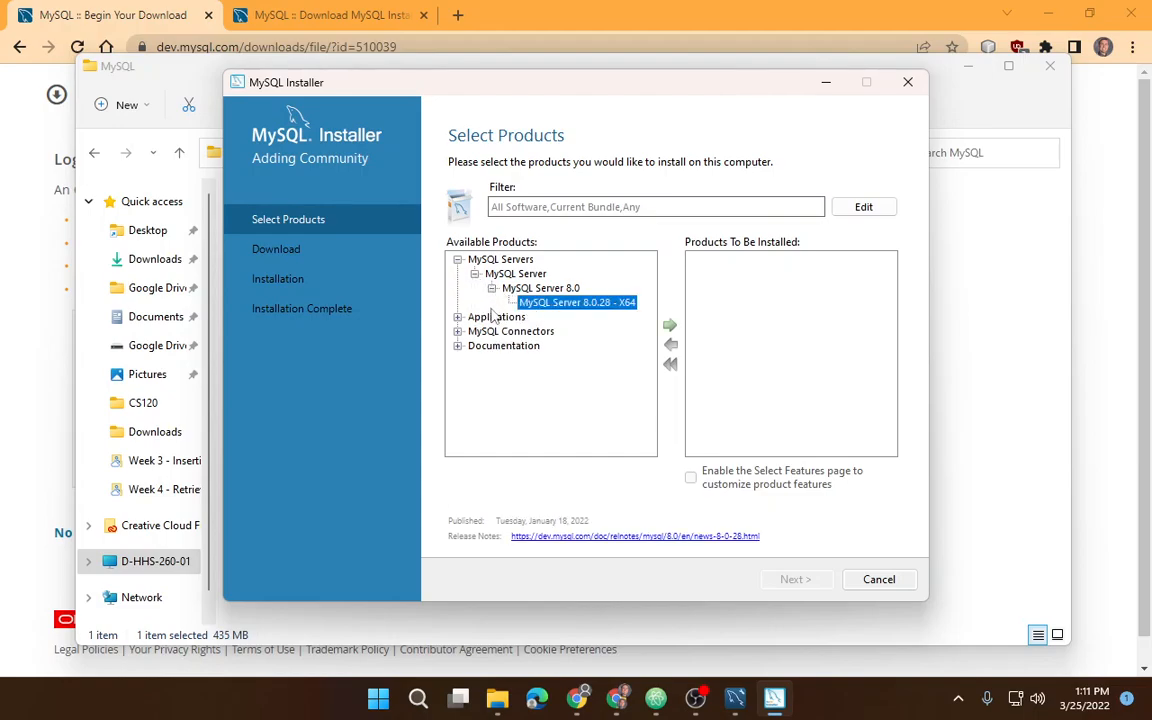
left_click(457, 317)
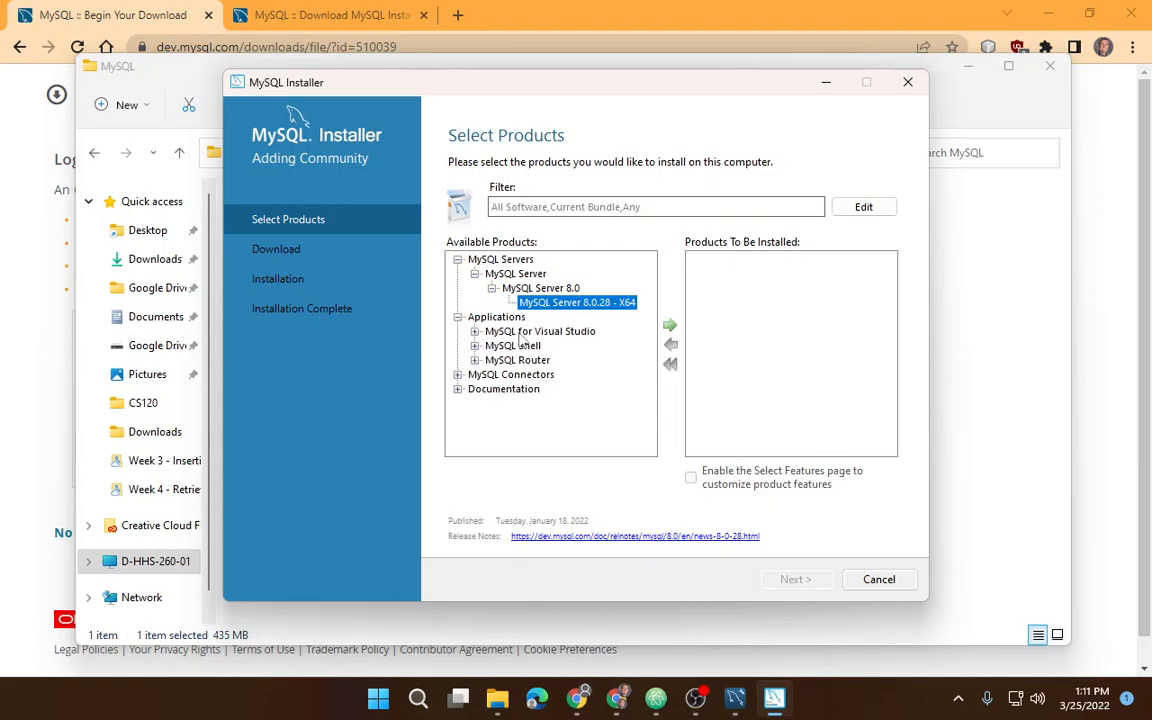
left_click(475, 345)
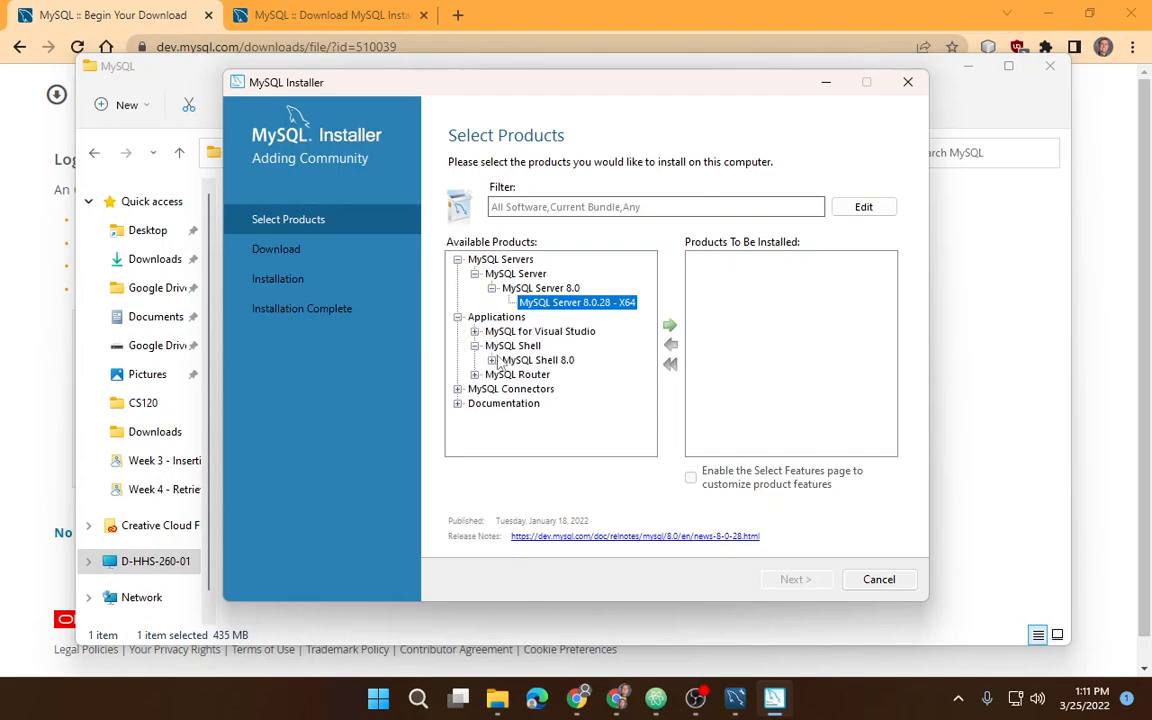
left_click(492, 360)
left_click(548, 374)
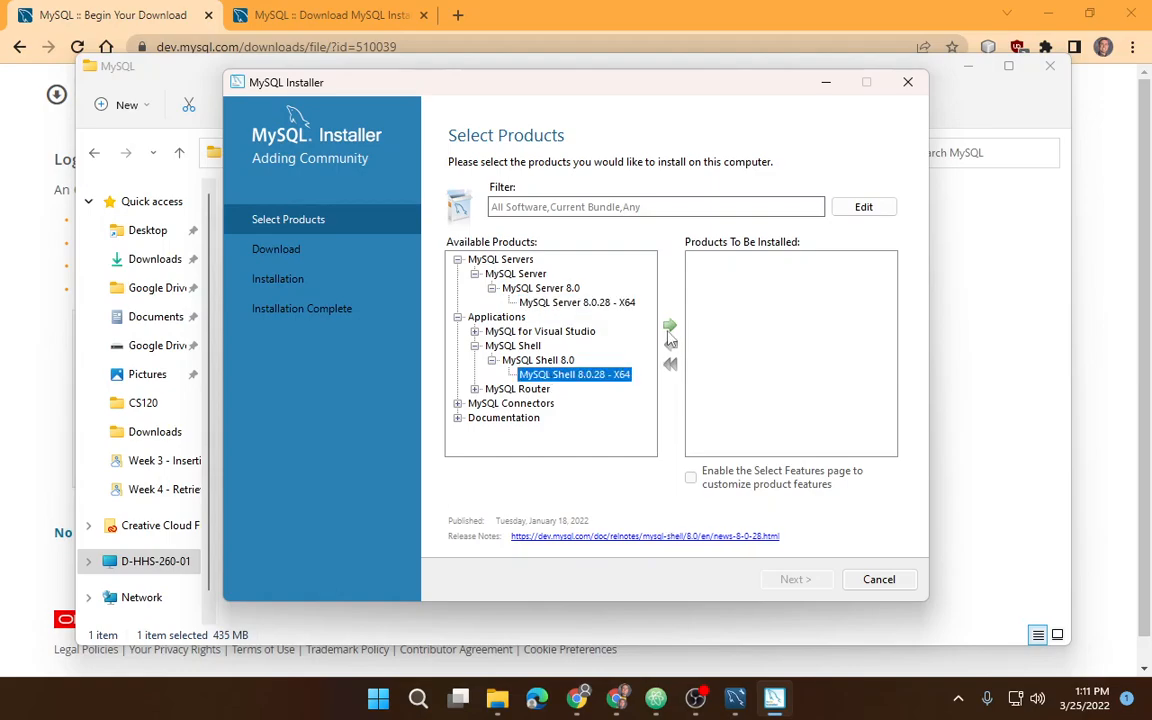
Step: Add MySQL Server 8.0.28 - X64 and MySQL Shell 8.0.28 - X64 to the products to be installed
left_click(600, 302)
left_click(670, 326)
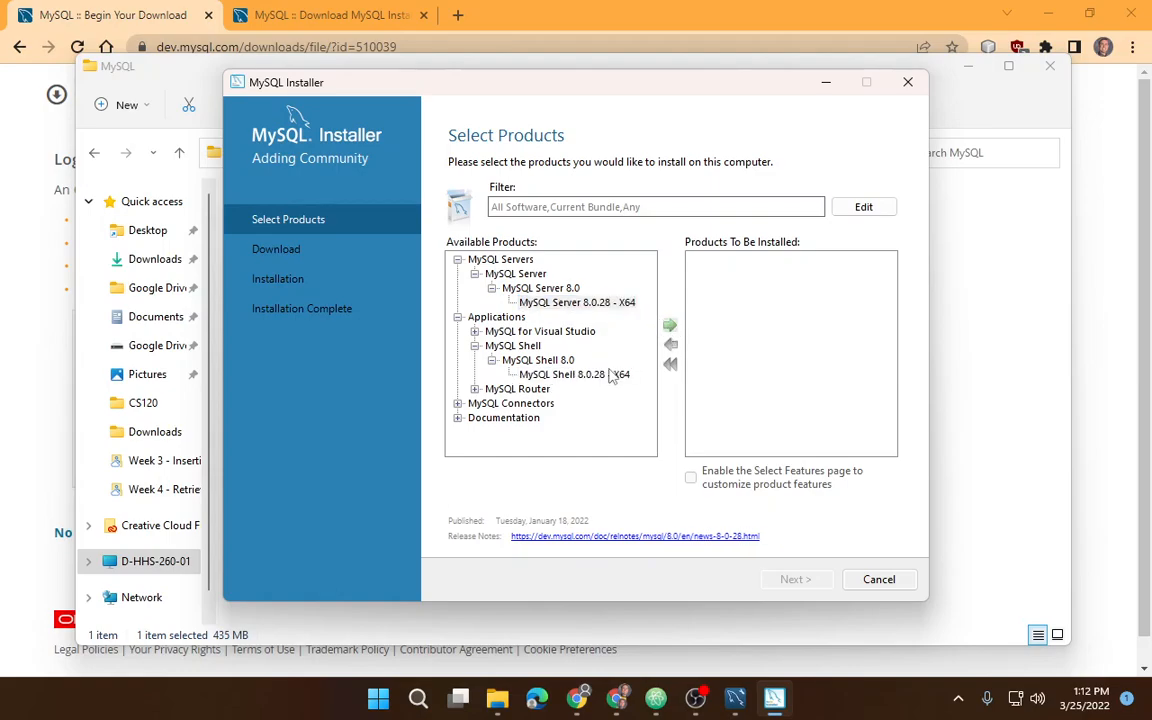
left_click(600, 374)
left_click(670, 326)
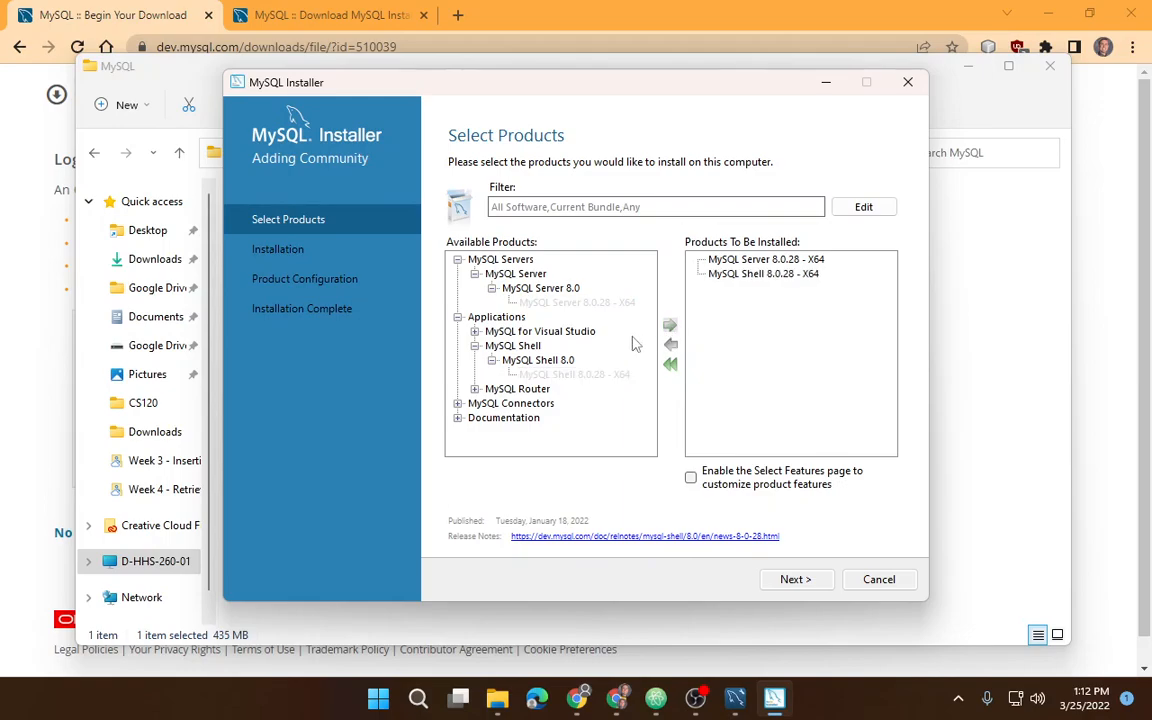
Step: Expand the MySQL Connectors category and review the connectors it offers
left_click(458, 404)
scroll(462, 406, "down", 1)
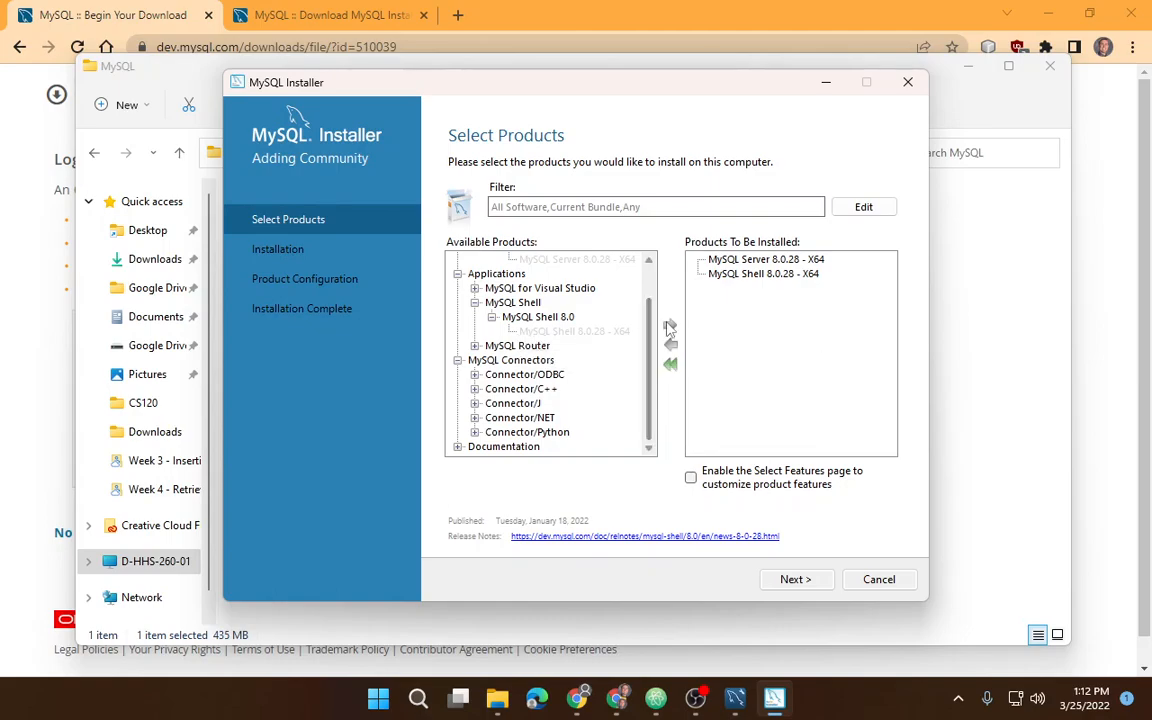
scroll(586, 311, "up", 1)
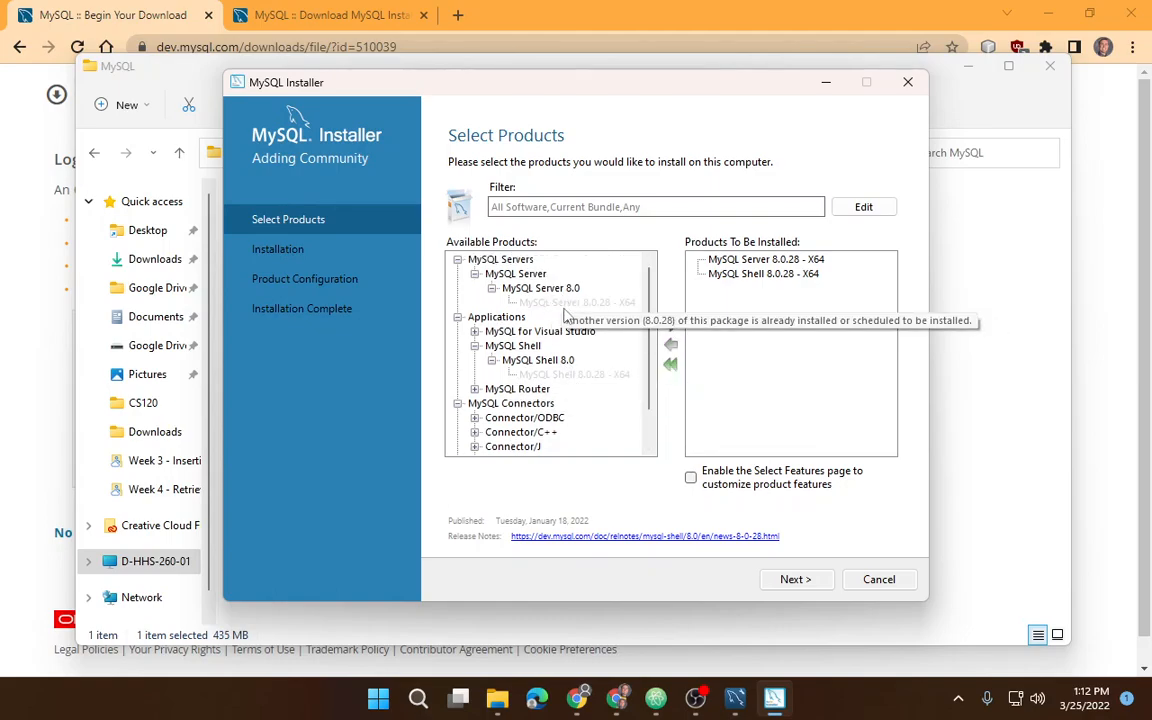
Step: Install the selected MySQL Server and MySQL Shell products and proceed to the server's type and networking settings
left_click(790, 578)
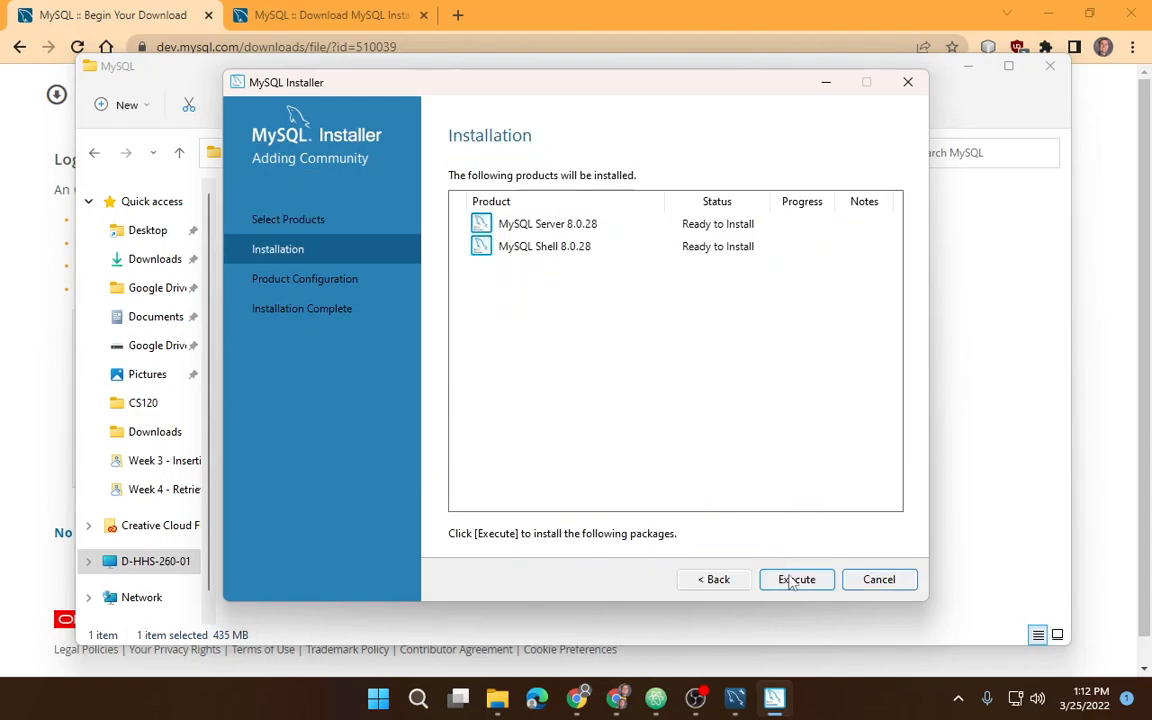
left_click(797, 581)
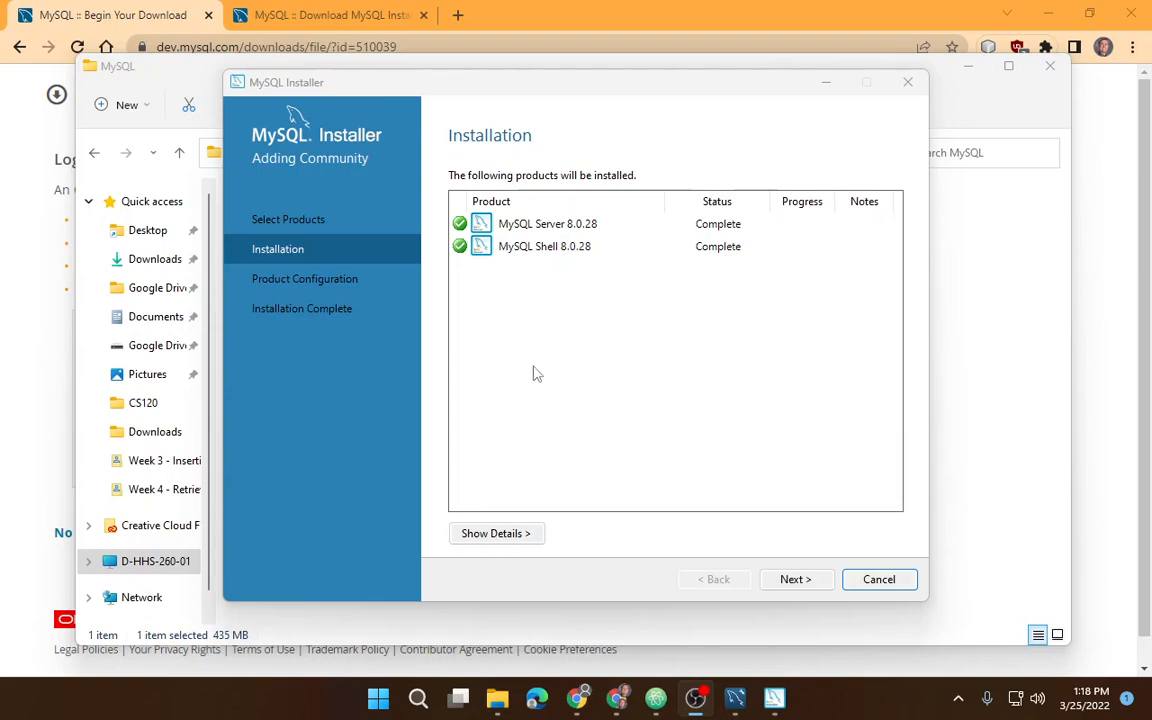
left_click(792, 581)
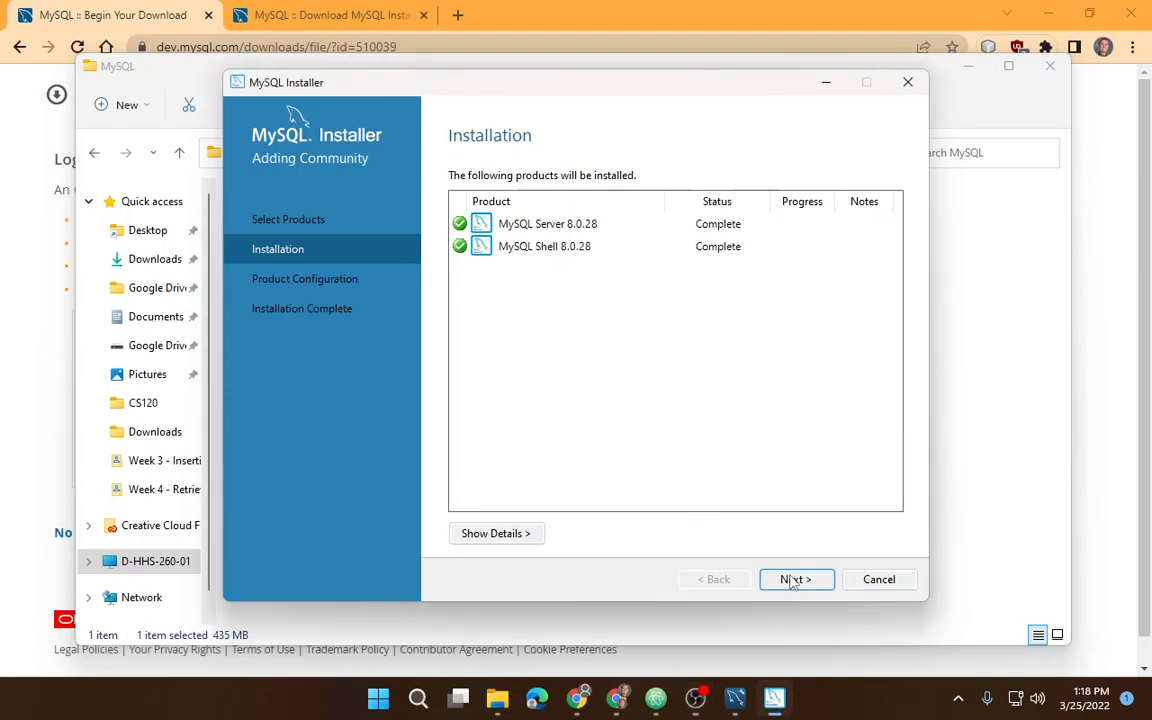
left_click(792, 581)
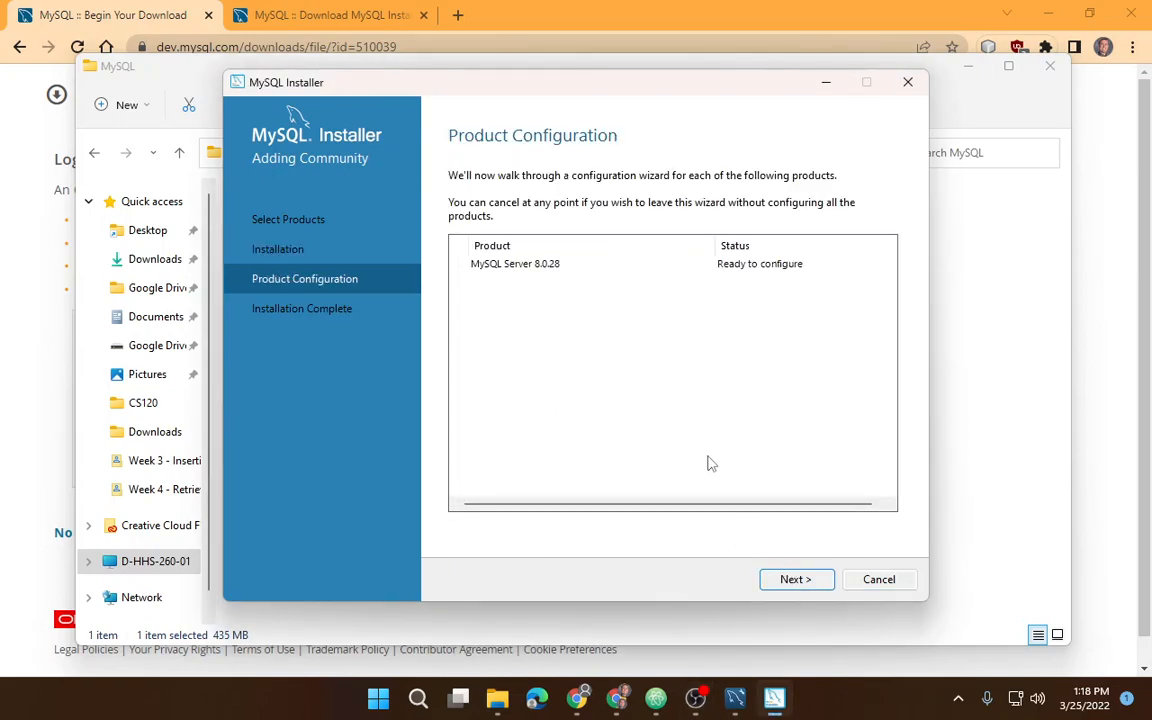
left_click(780, 582)
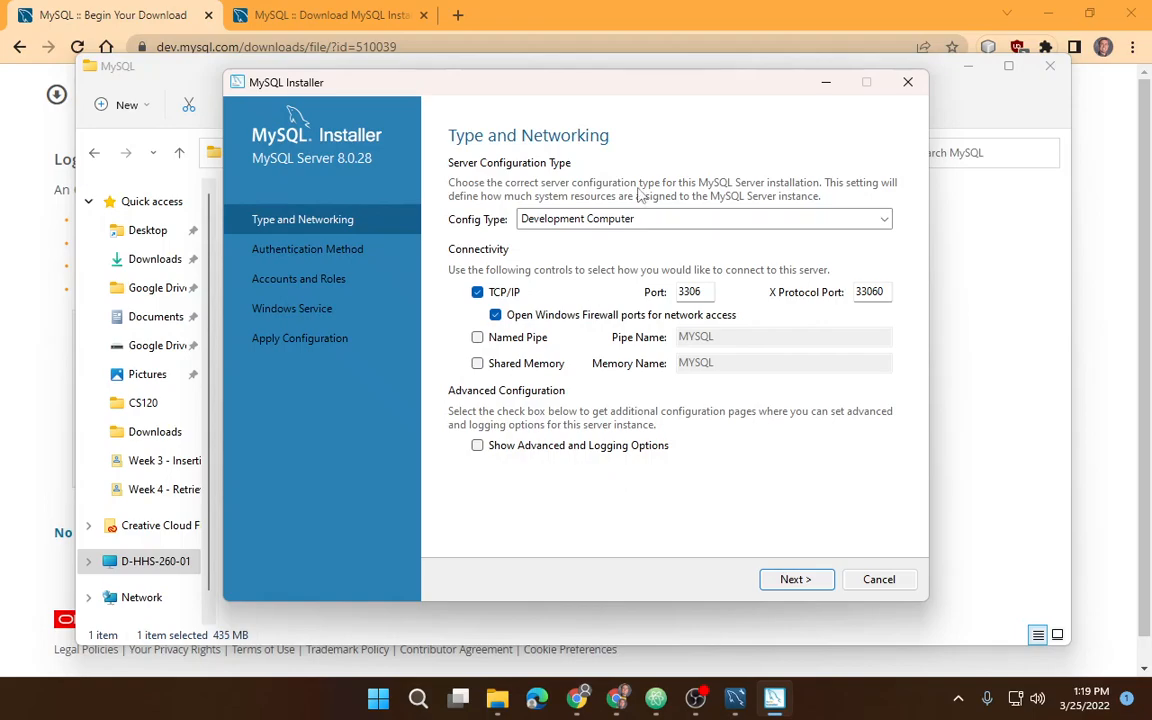
Step: Try the Server Computer and Dedicated Computer configuration types, and return the type to Development Computer
left_click(846, 219)
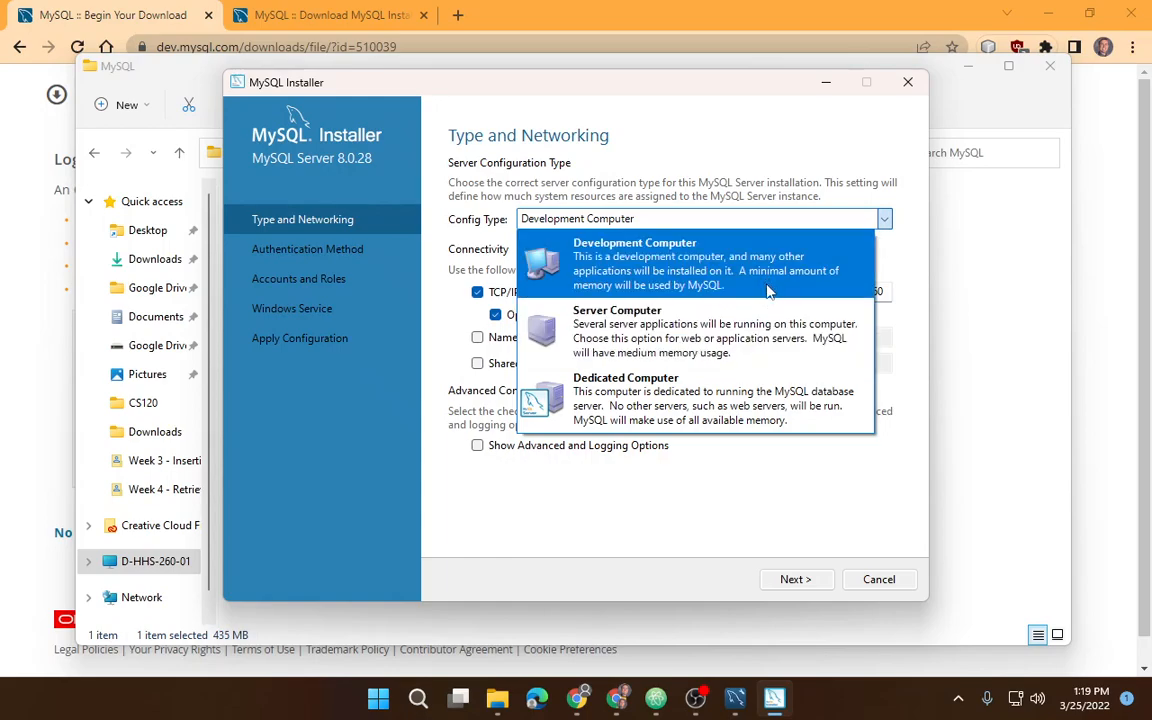
left_click(733, 330)
left_click(662, 218)
left_click(680, 395)
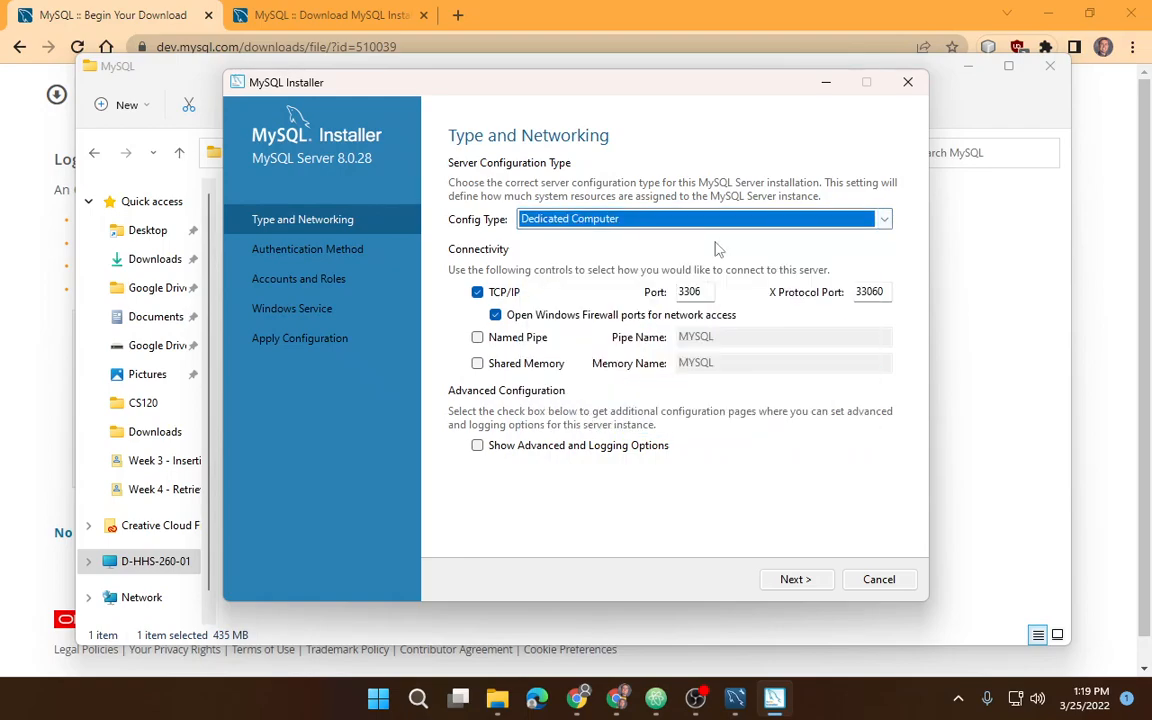
left_click(712, 219)
left_click(709, 265)
Step: Set the server configuration type to Dedicated Computer and accept the recommended strong password encryption for authentication
left_click(716, 222)
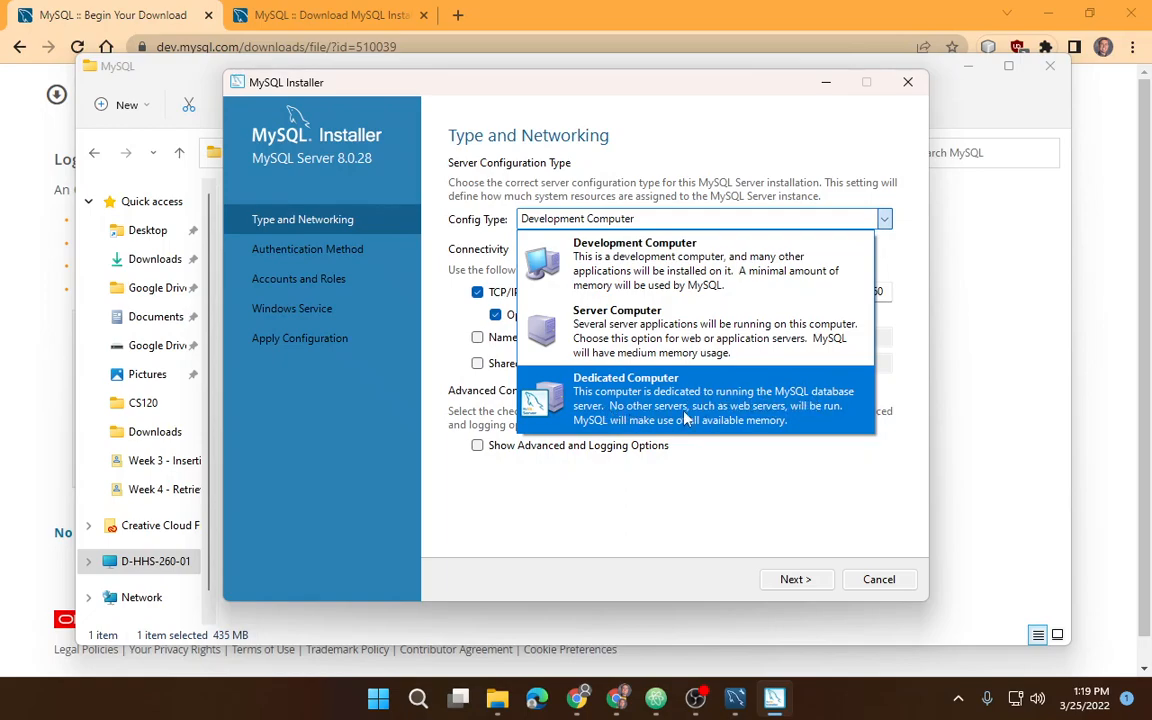
left_click(760, 413)
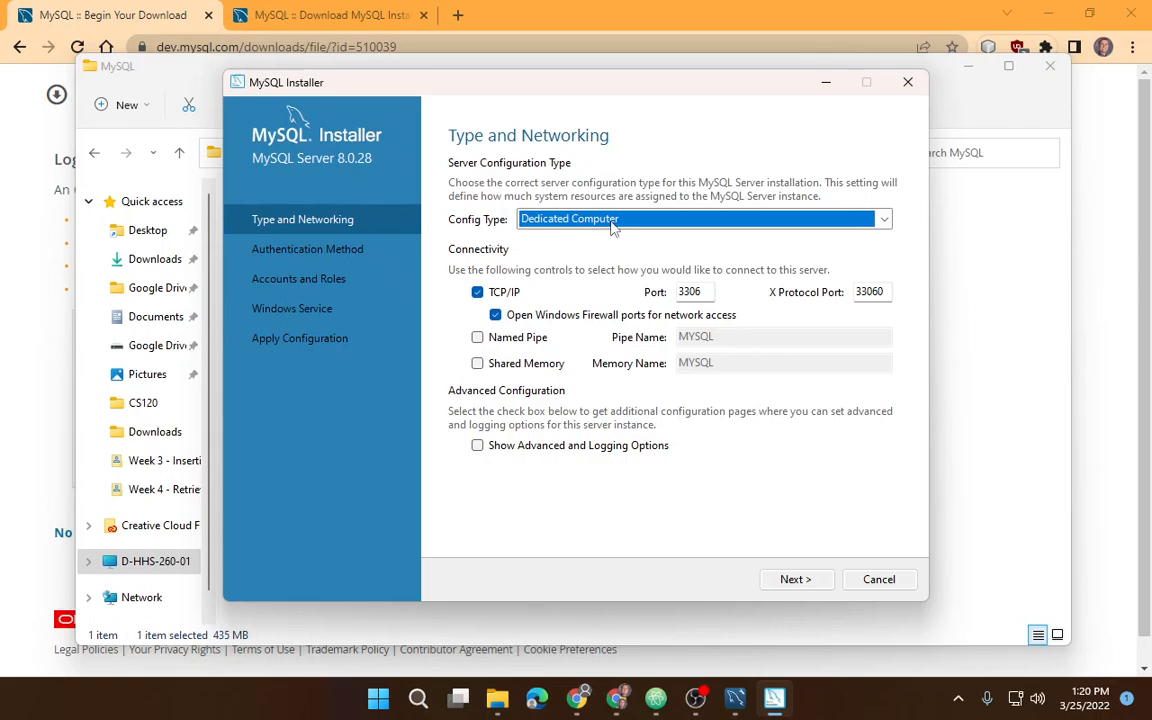
left_click(797, 580)
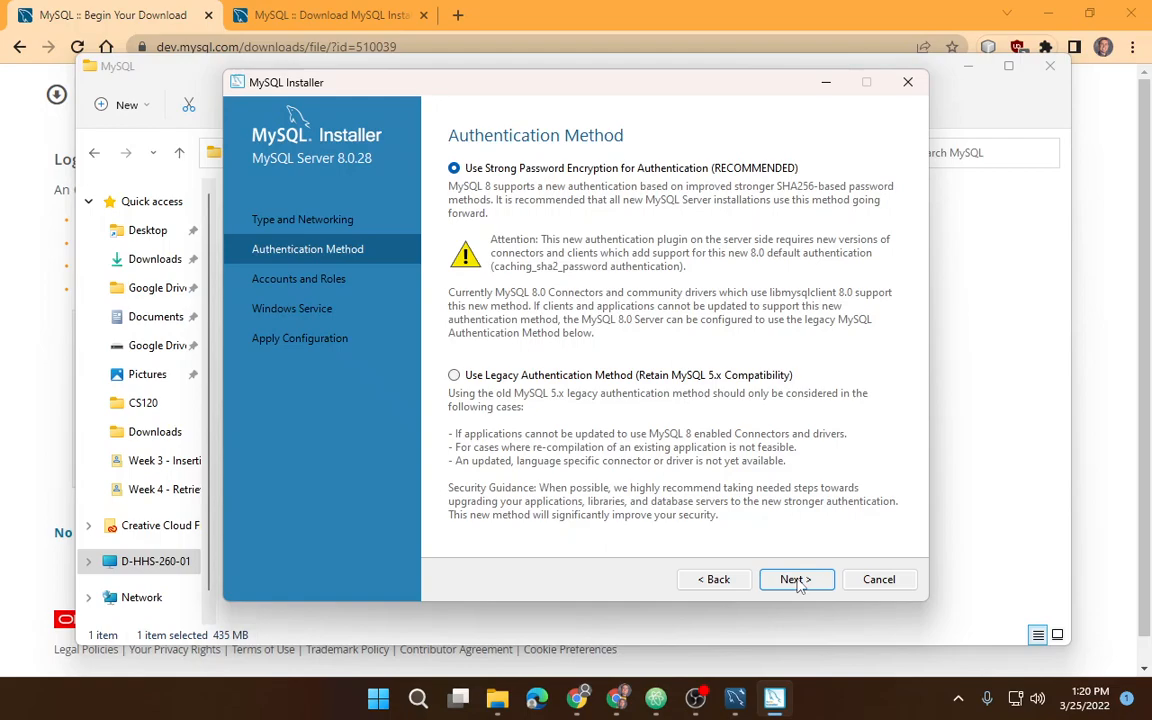
left_click(797, 581)
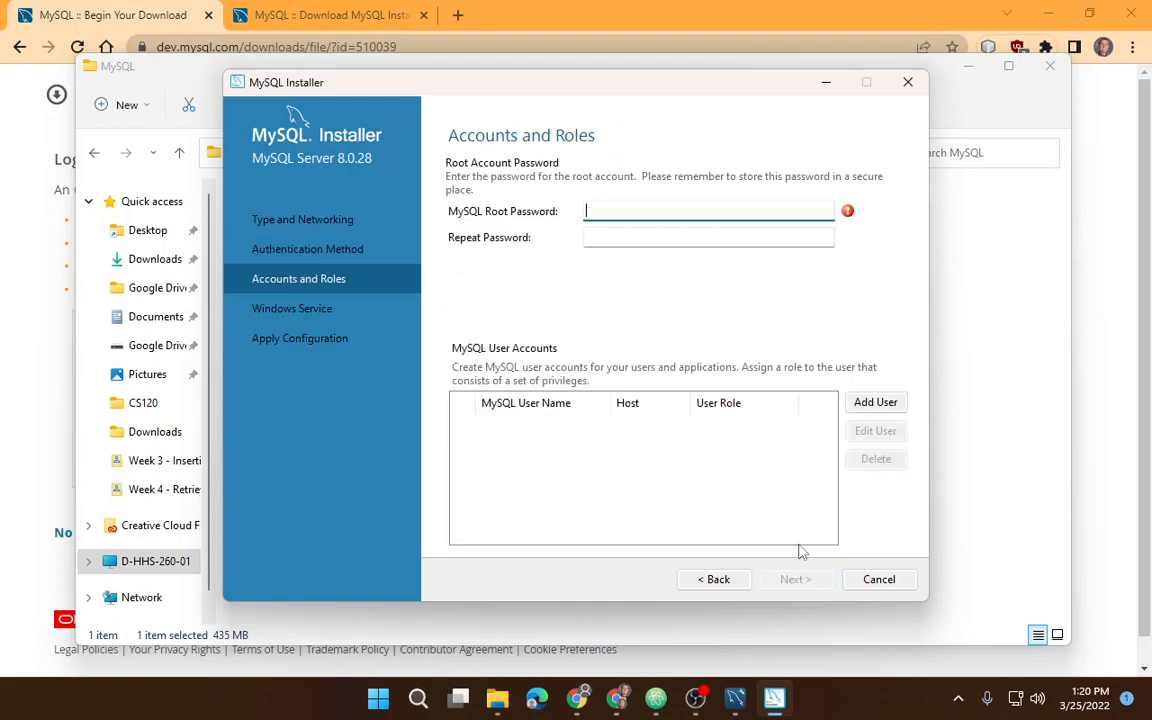
Step: Enter and repeat the MySQL root password, and continue to the Windows service settings
type("********")
left_click(642, 235)
type("********")
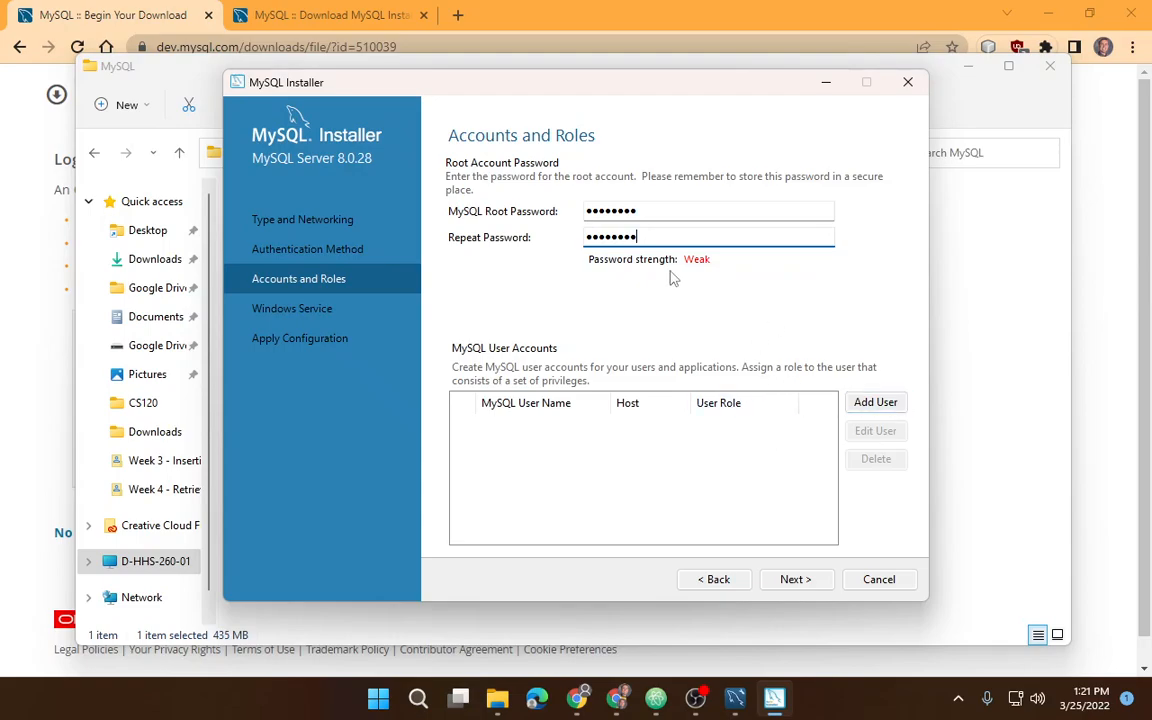
left_click(794, 580)
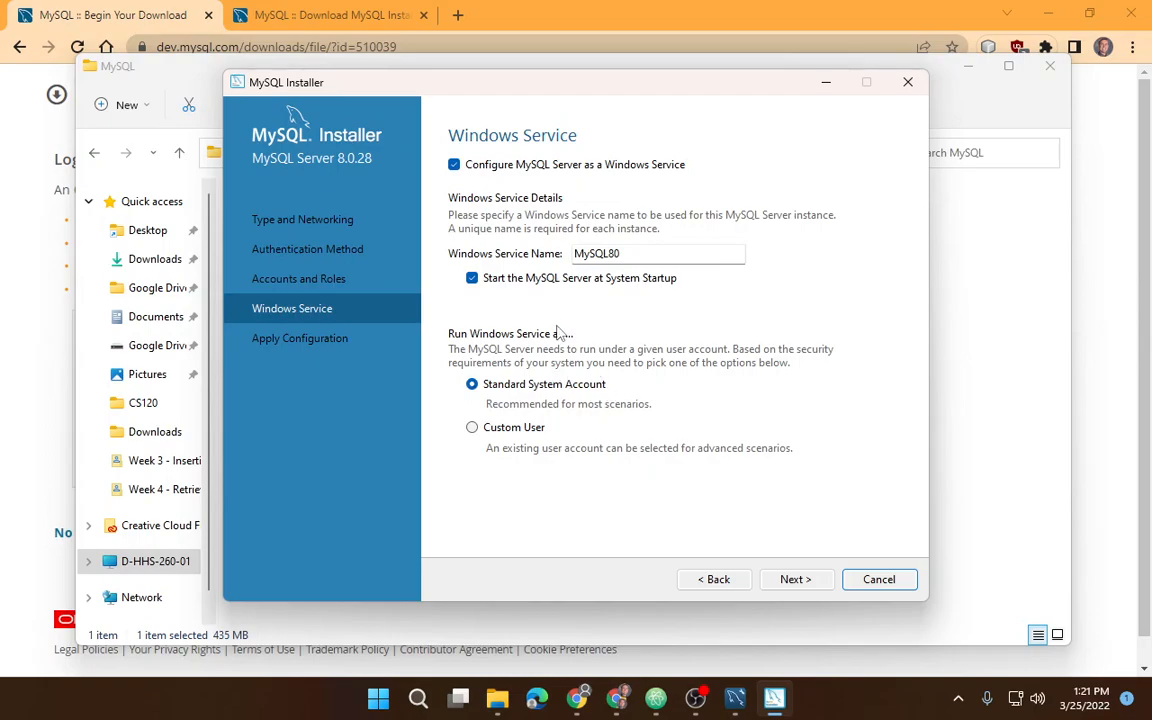
Step: Keep MySQL80 as the Windows service name and apply the MySQL Server configuration
left_click(632, 252)
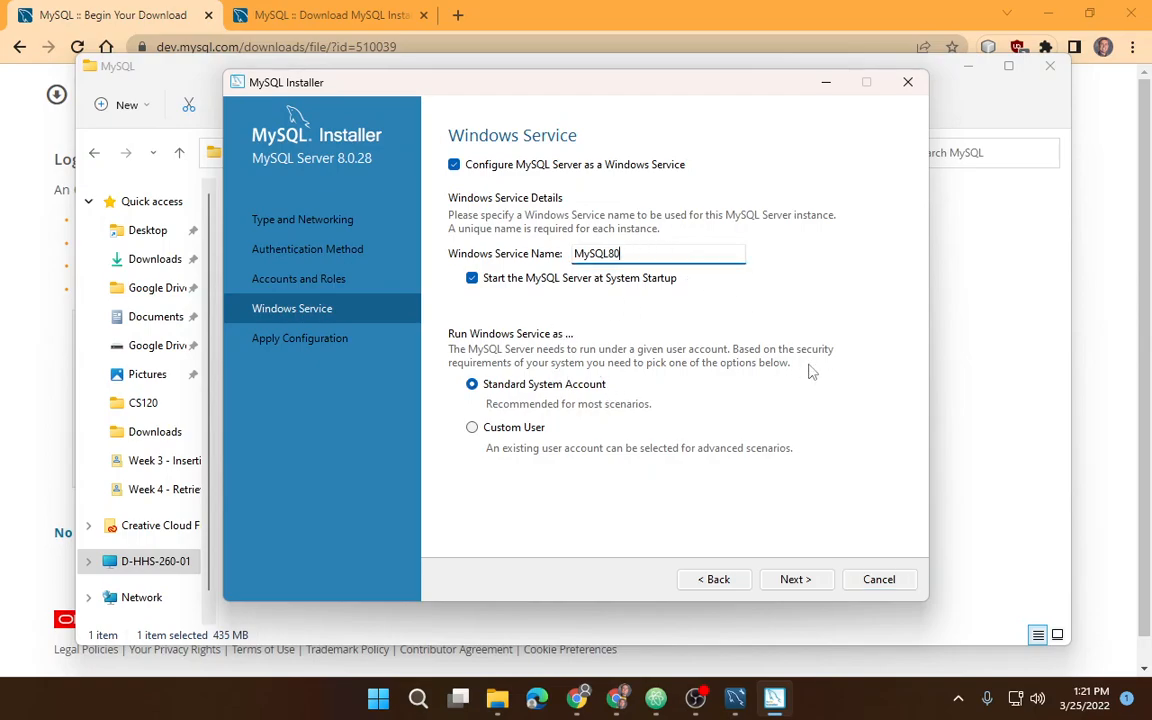
left_click(791, 580)
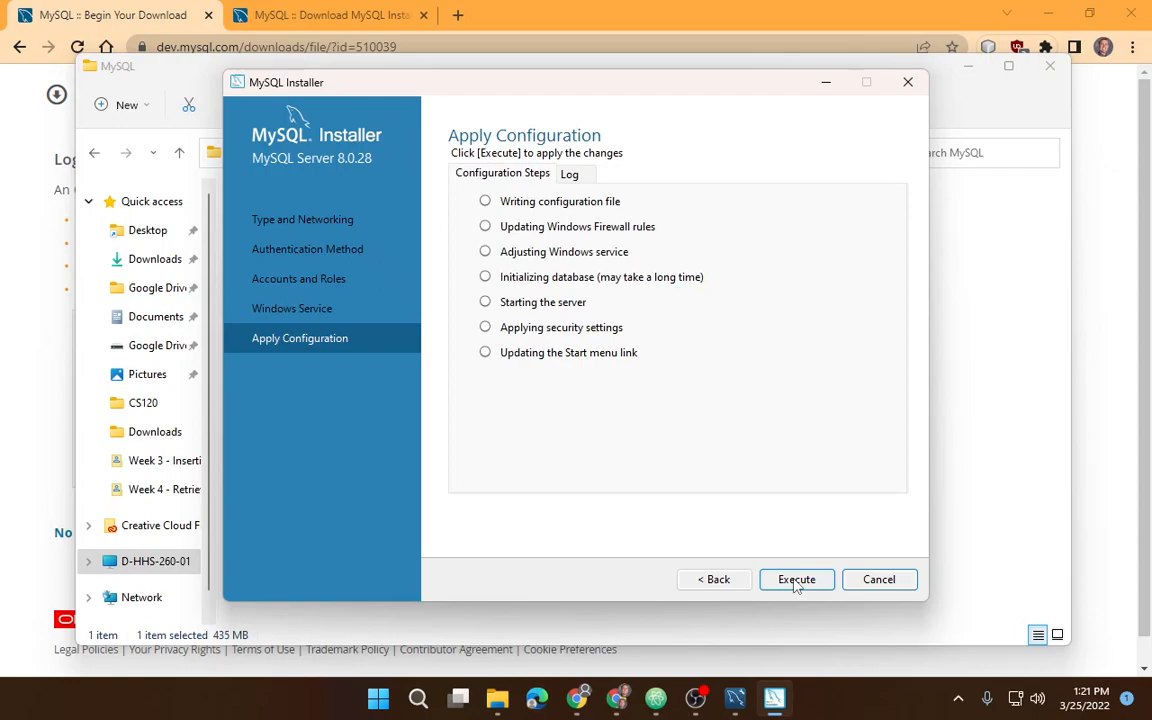
left_click(797, 582)
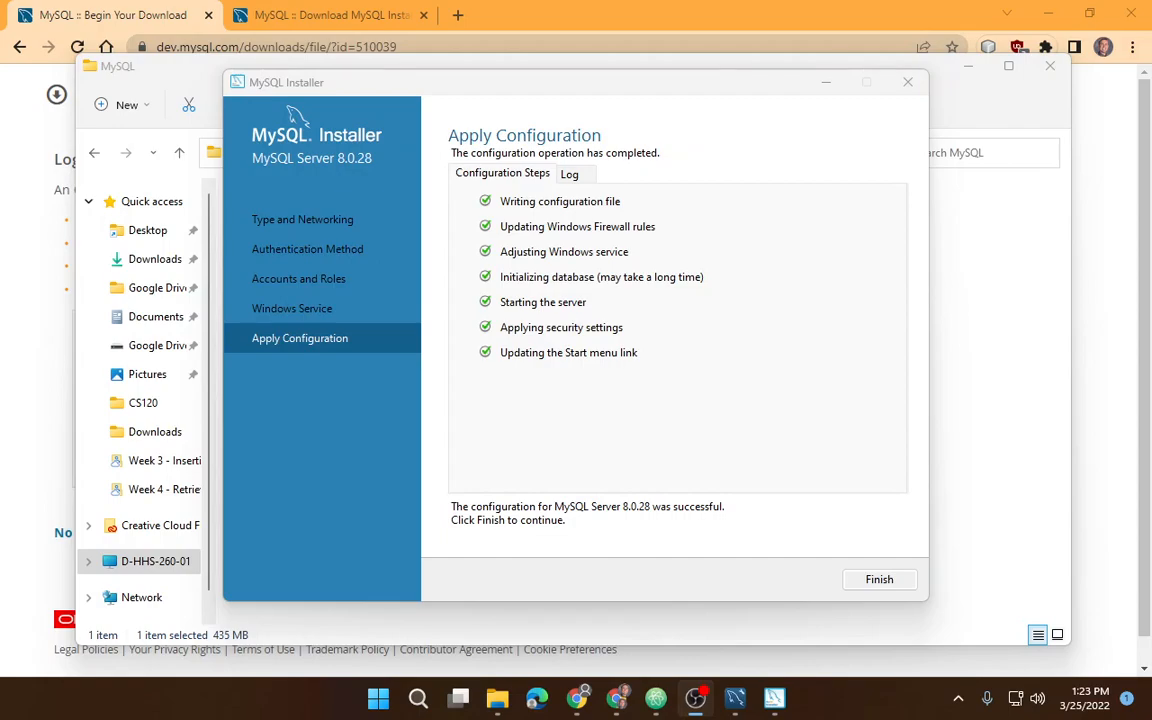
Step: Finish the product configuration and complete the setup with MySQL Shell set to start after it
left_click(877, 582)
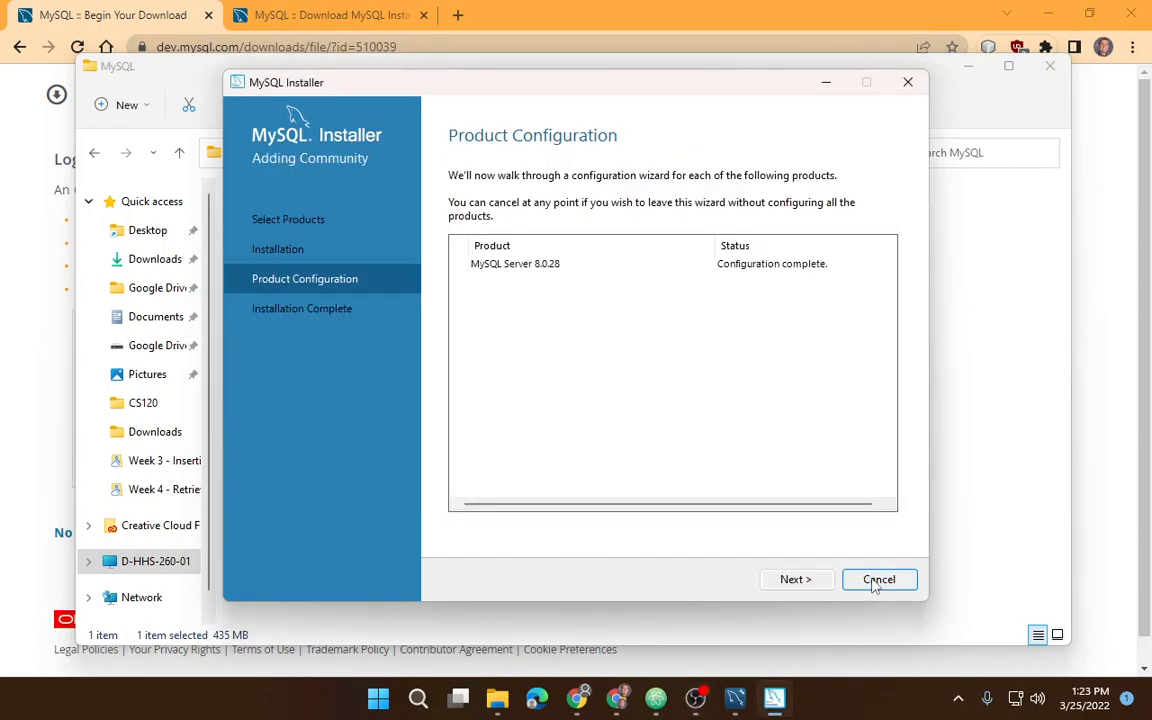
left_click(795, 580)
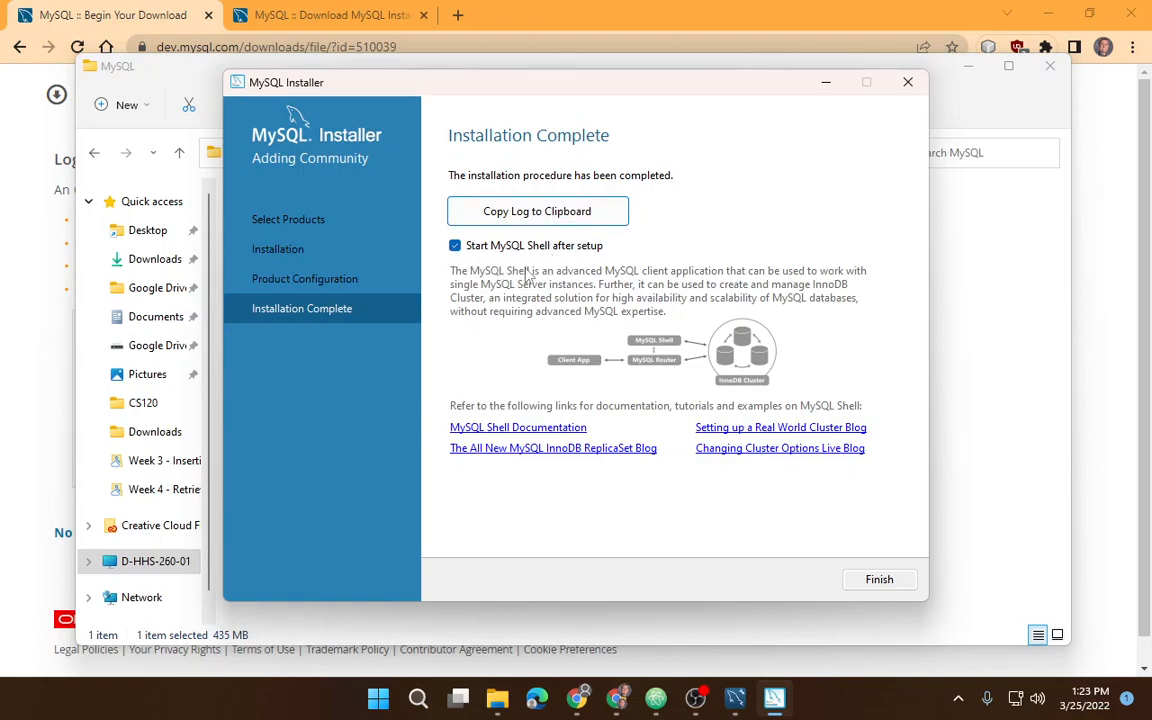
left_click(862, 583)
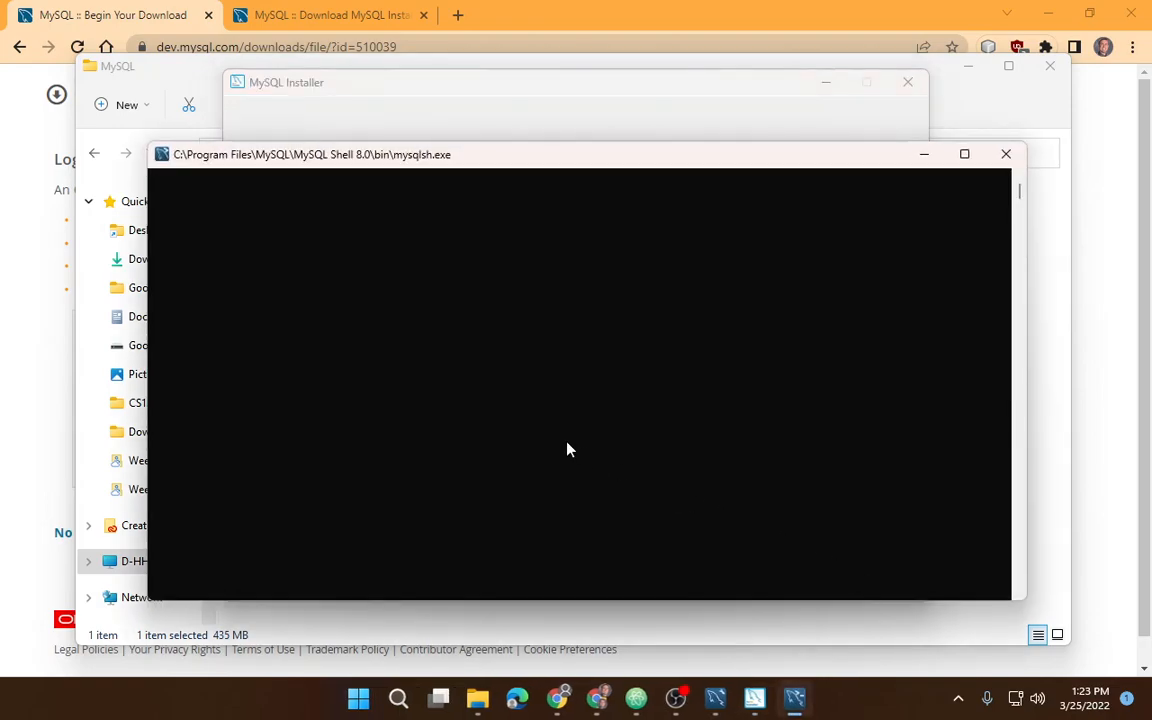